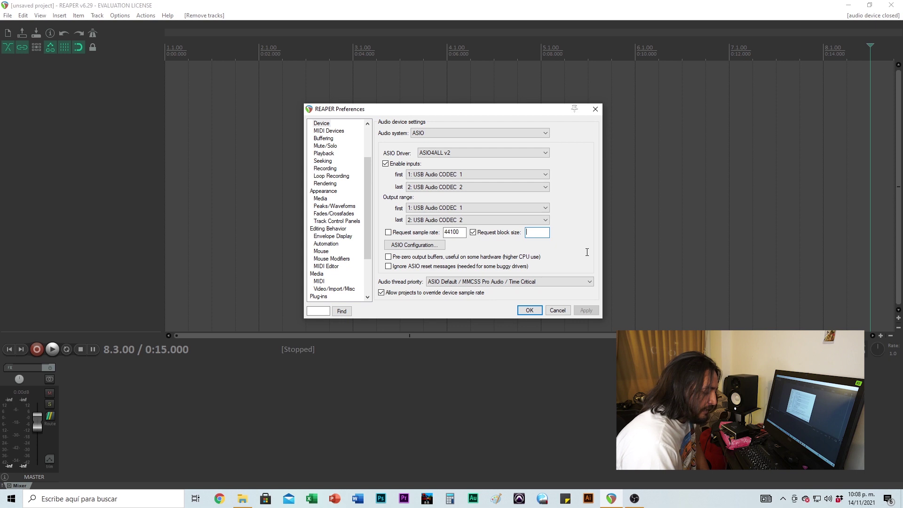
- Set the requested block size and the ASIO4ALL buffer size to 256 samples, and accept the audio device preferences
type("6")
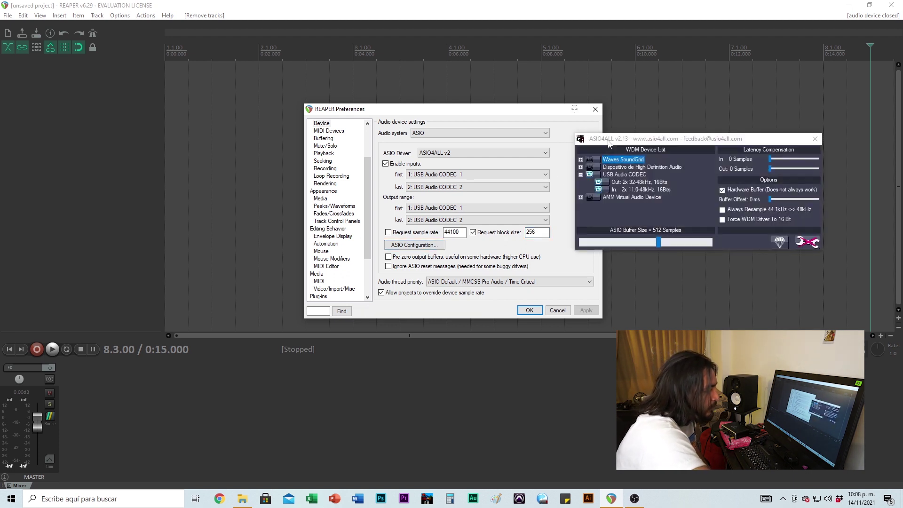
left_click_drag(706, 233, 699, 232)
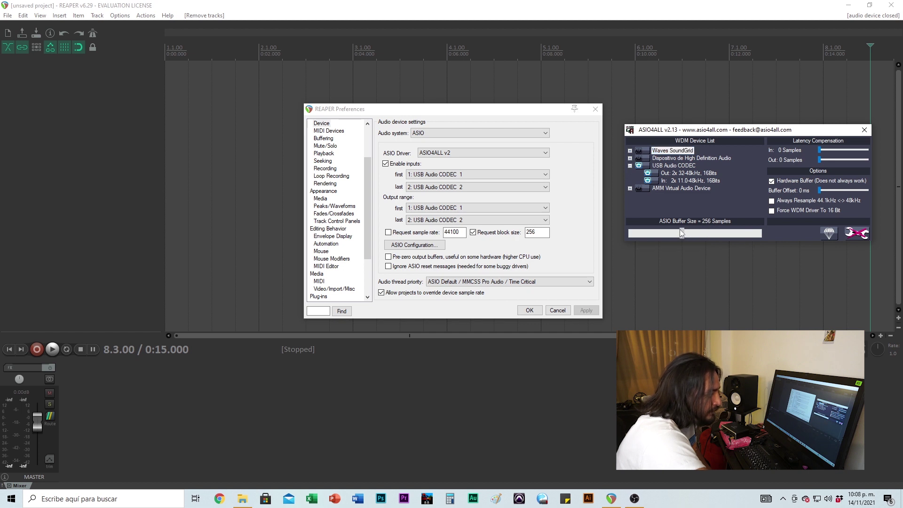
left_click(867, 235)
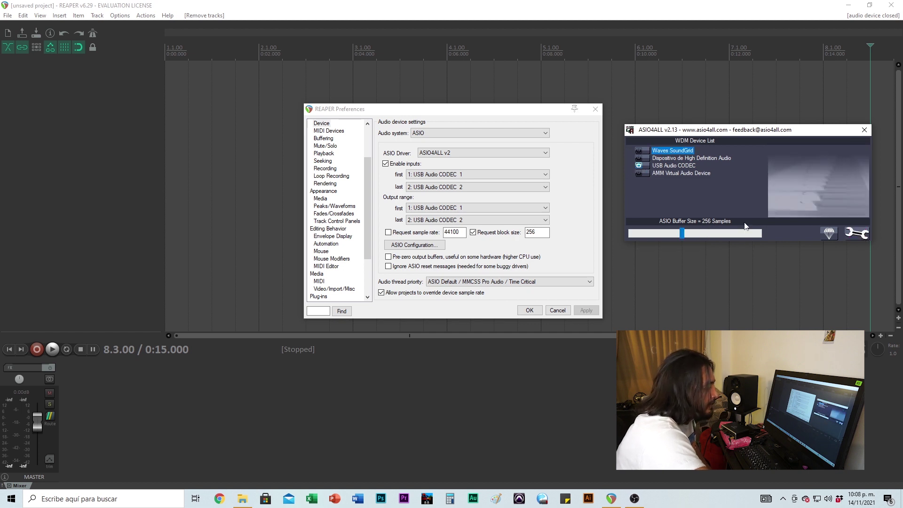
left_click(866, 133)
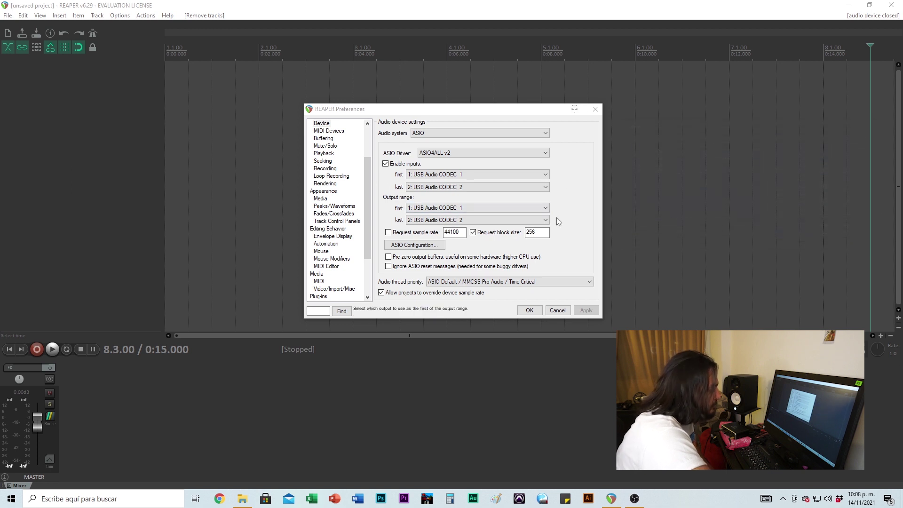
left_click(529, 310)
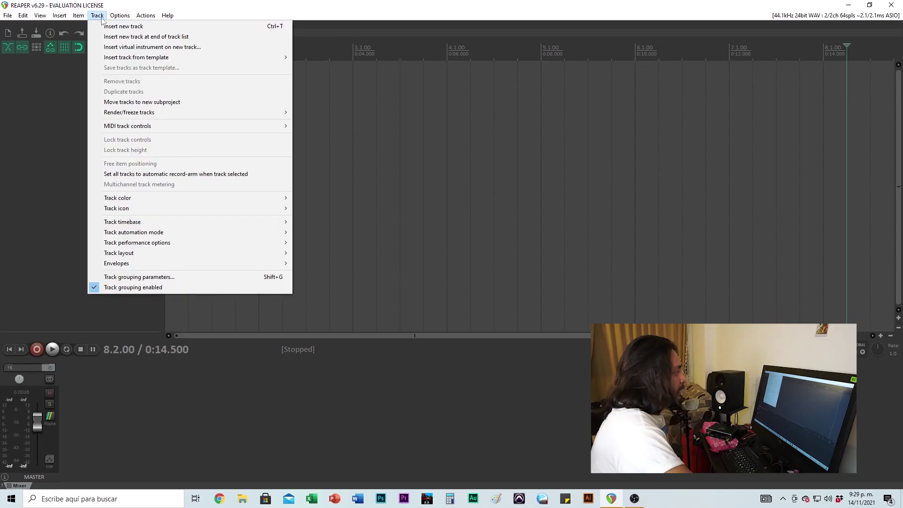
- Add a single new track, arm it for recording and increase its height
left_click(105, 26)
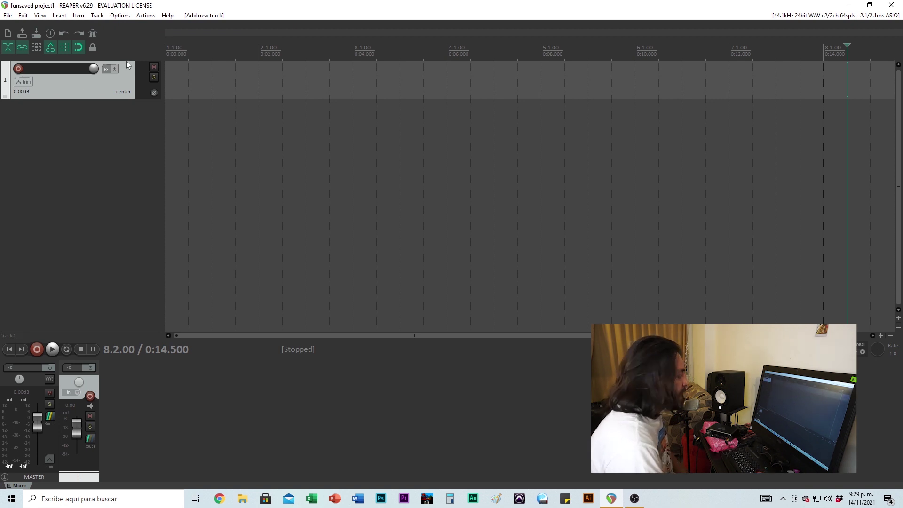
key("Delete")
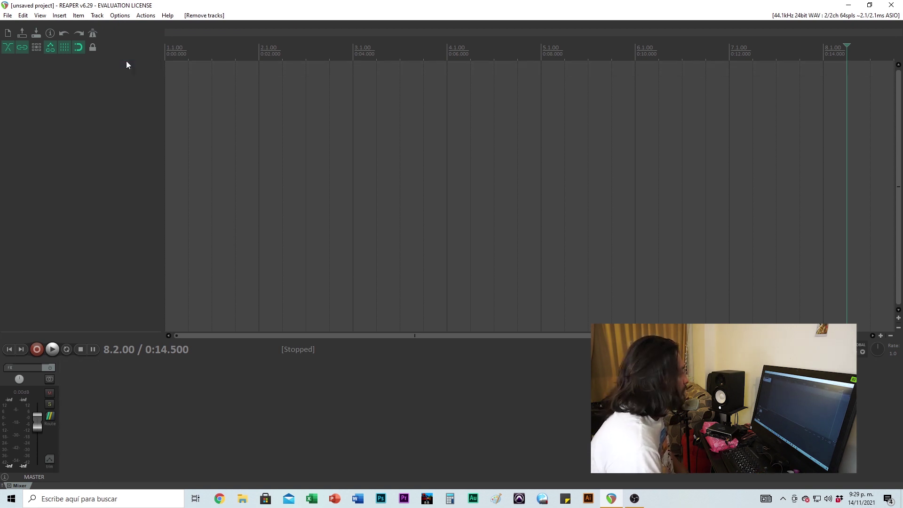
double_click(114, 84)
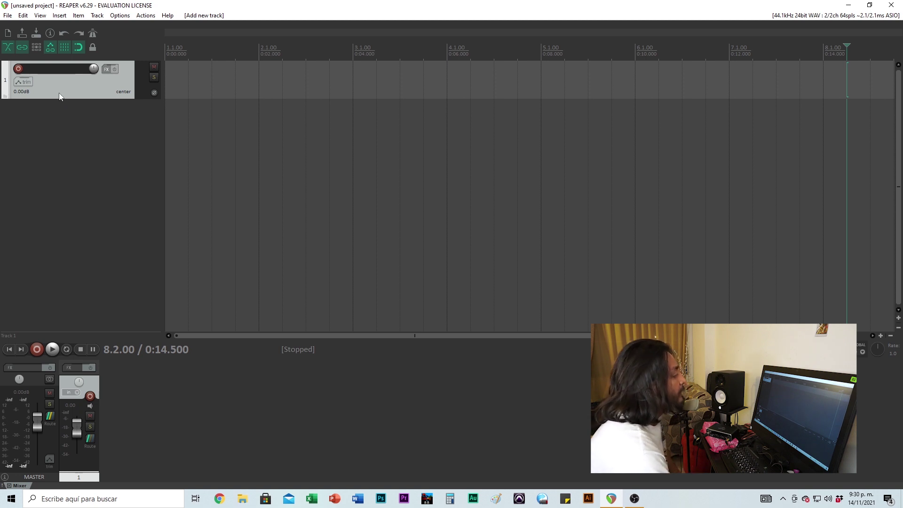
left_click(18, 69)
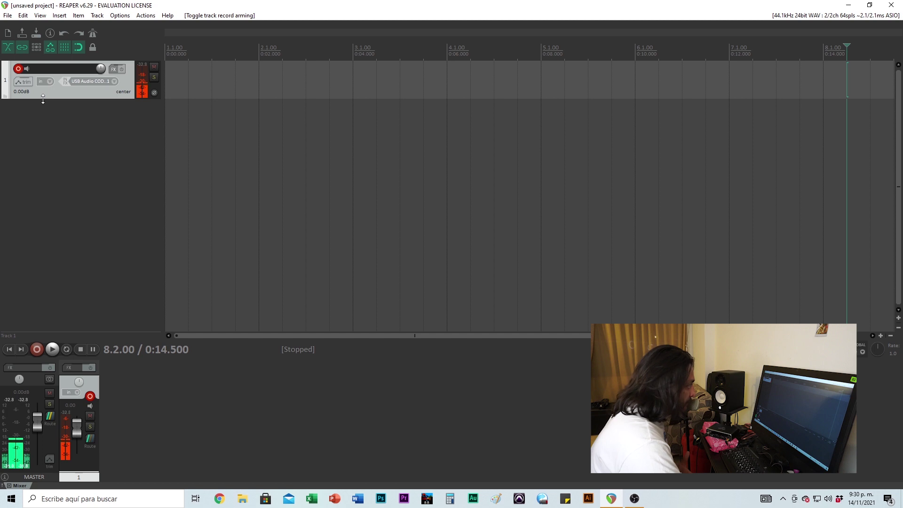
left_click_drag(43, 99, 43, 134)
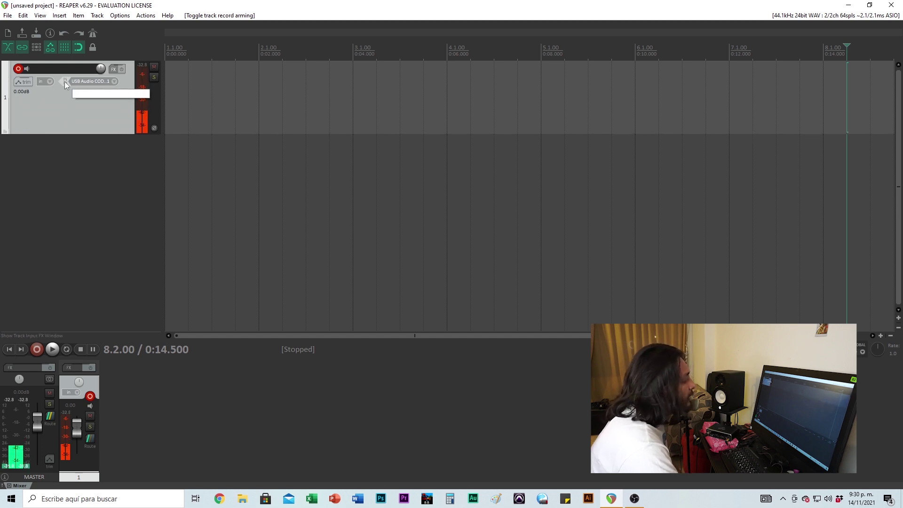
- Set the armed track's recording input to mono, USB Audio CODEC 1
left_click(114, 82)
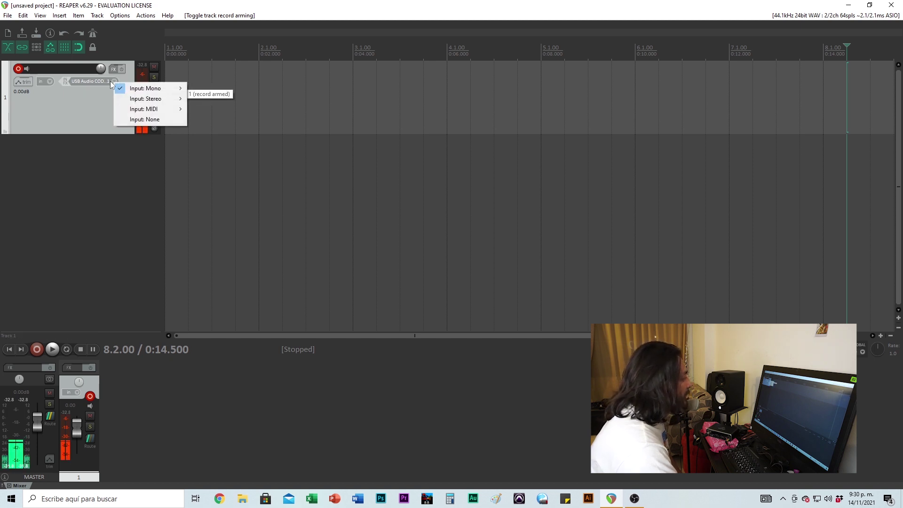
mouse_move(162, 87)
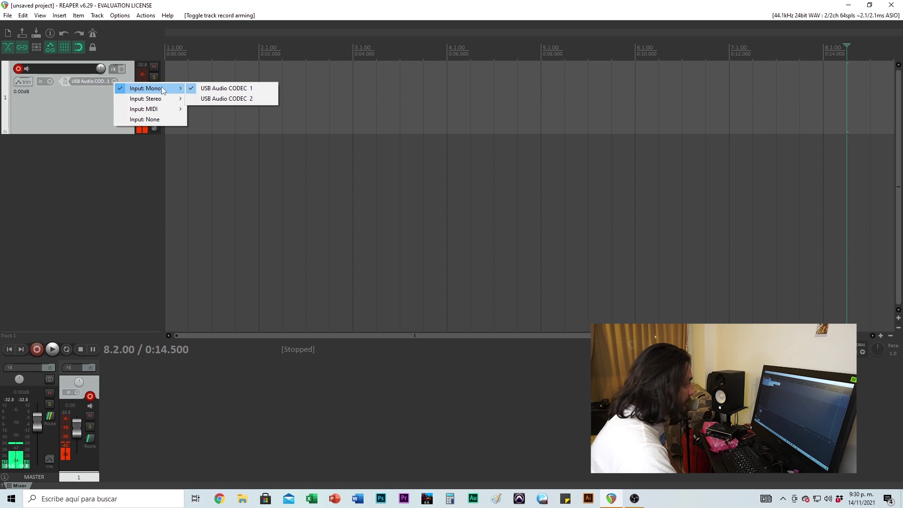
left_click(214, 89)
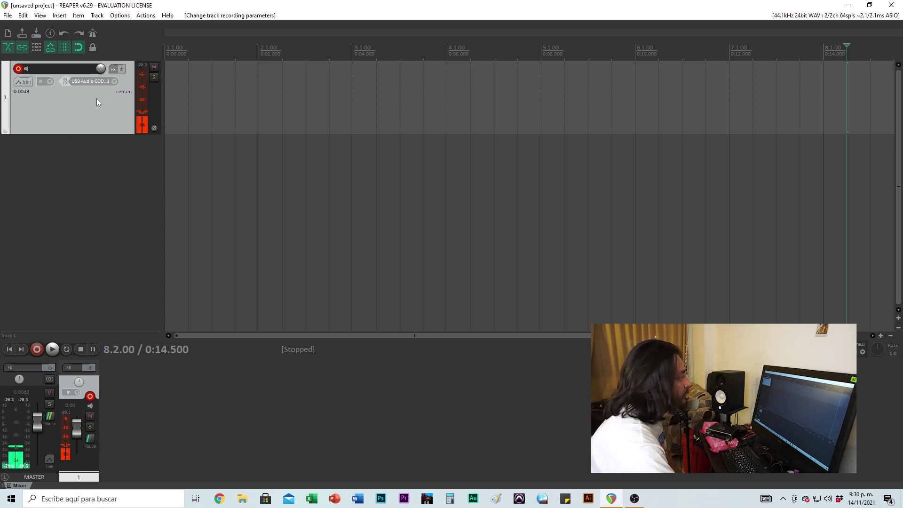
left_click(106, 83)
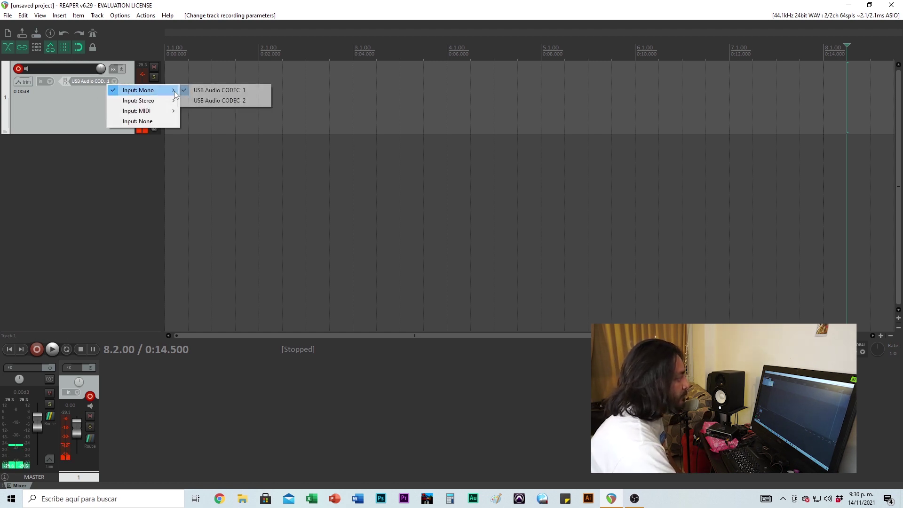
left_click(191, 89)
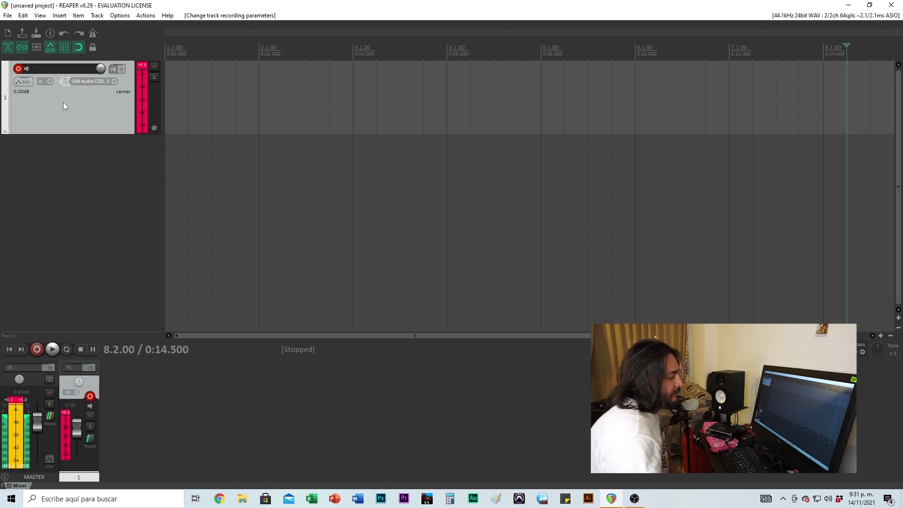
- Reset the peak indicators on the track and master meters, and name the track GT ACUSTICA
left_click(142, 69)
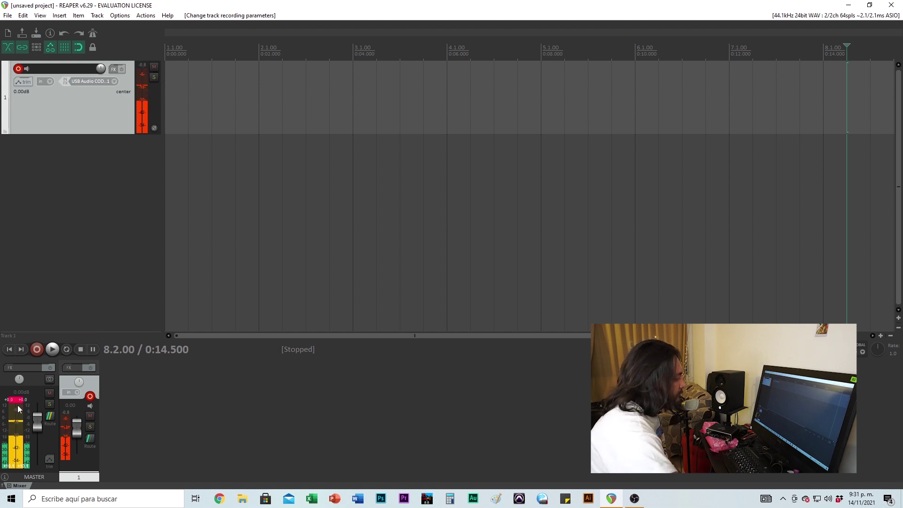
left_click(40, 385)
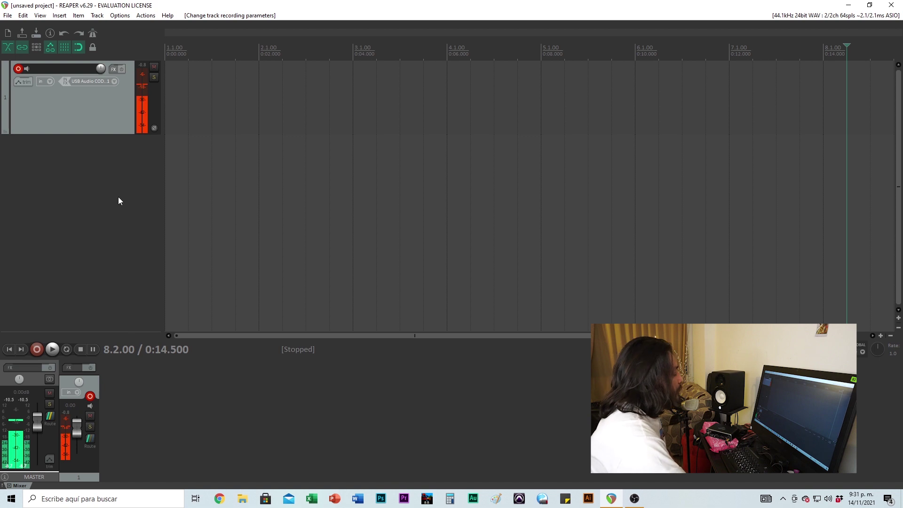
double_click(69, 70)
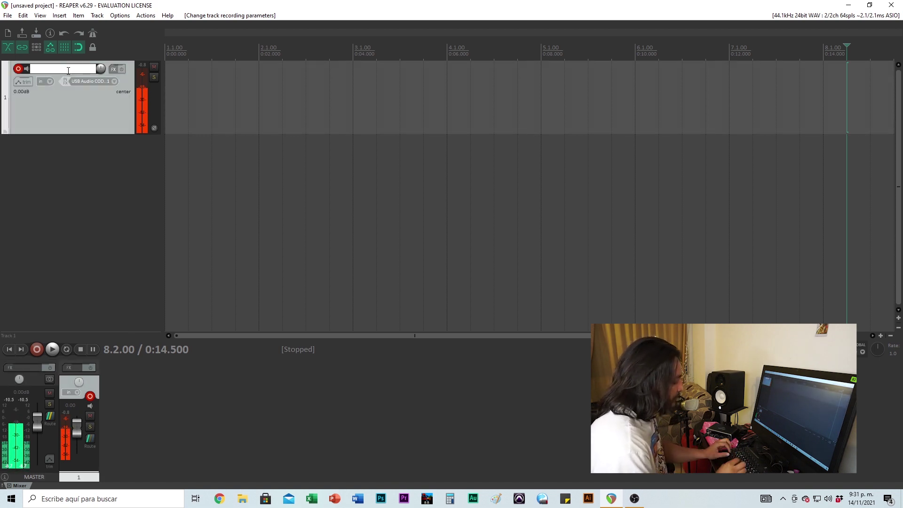
type("GT ACU")
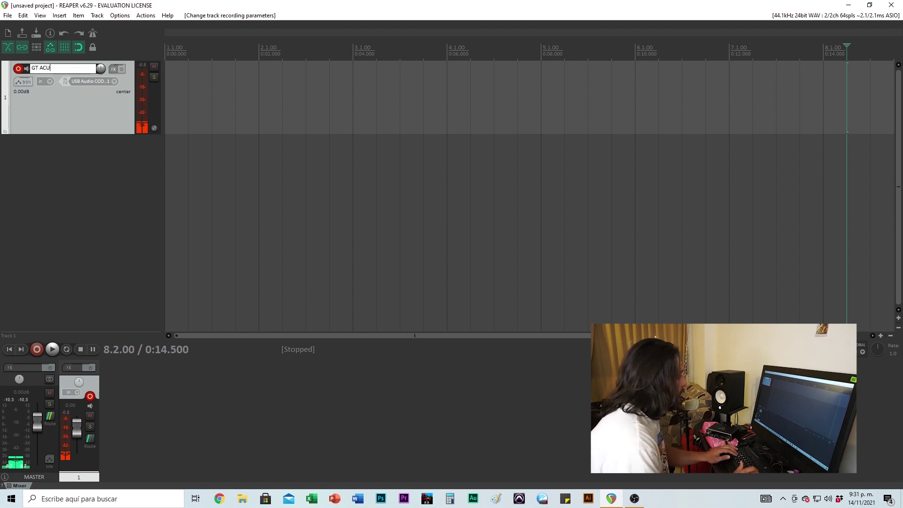
type("STICA")
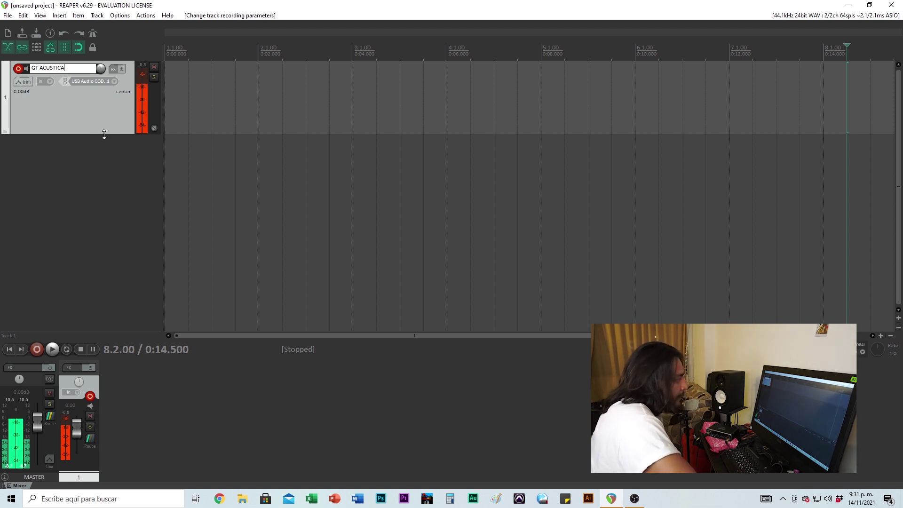
key("Return")
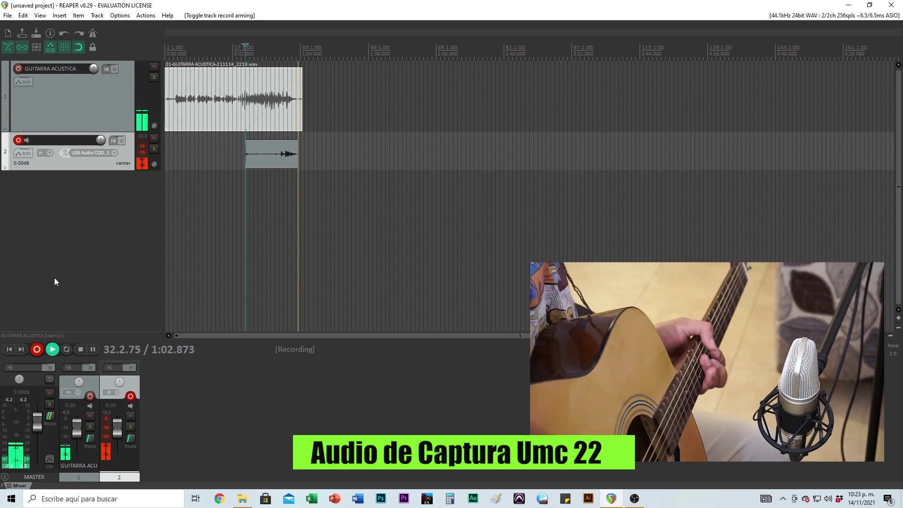
- Stop recording on the second track and save the recorded file
key("space")
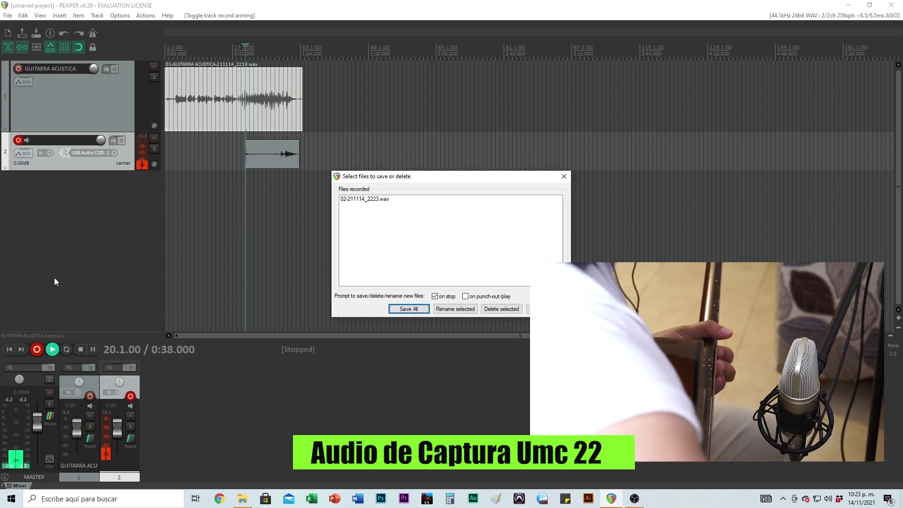
left_click(408, 309)
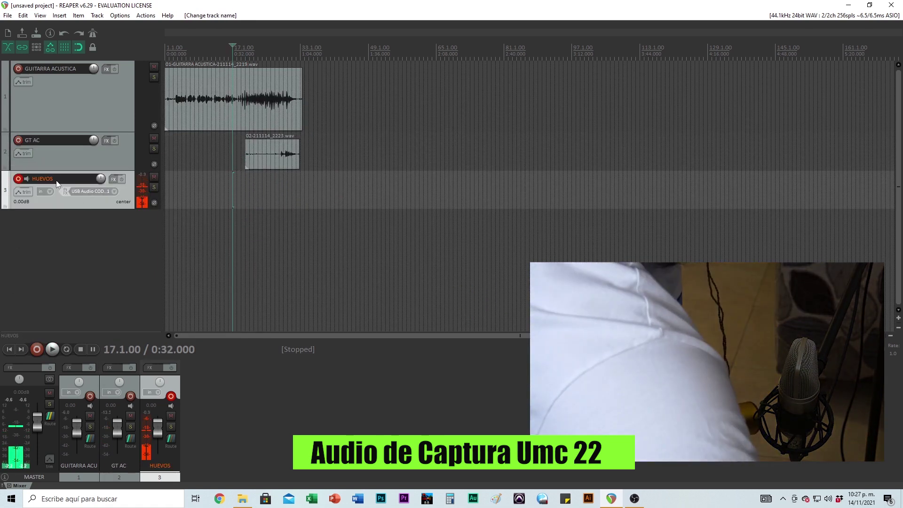
- Rename the third track, HUEVOS, as SK
double_click(63, 178)
key("BackSpace")
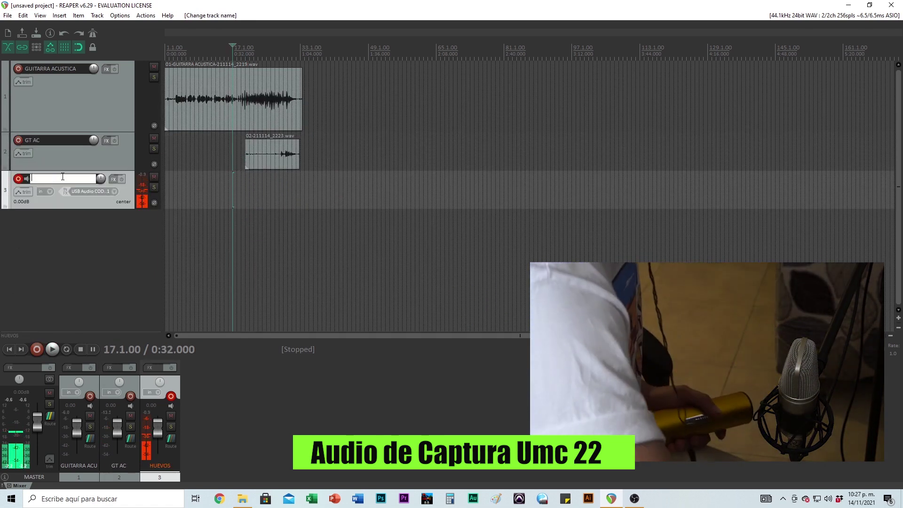
type("S")
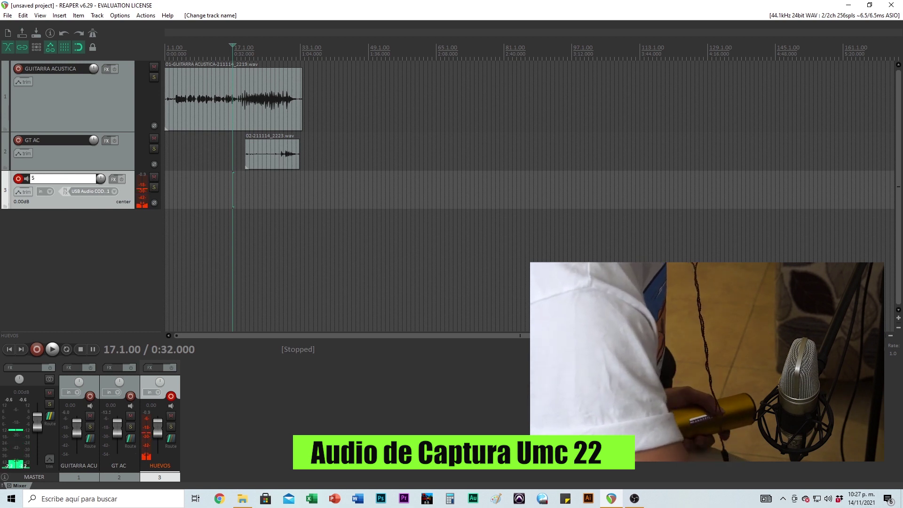
type("K")
left_click(77, 272)
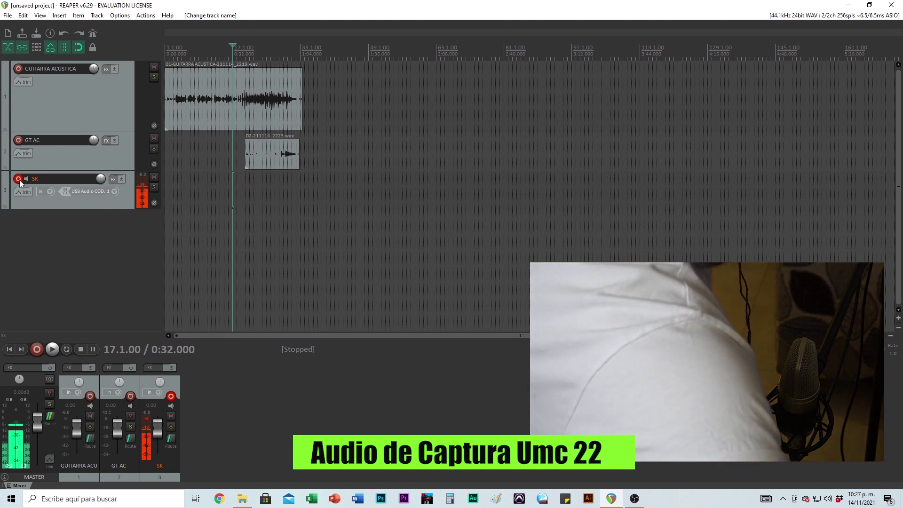
- Set the SK track's recording input to mono, USB Audio CODEC 1
left_click(98, 191)
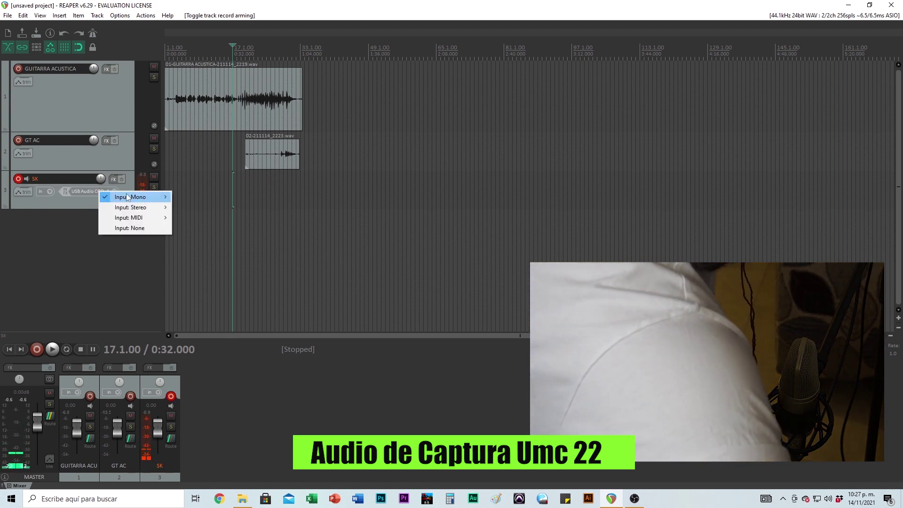
mouse_move(155, 197)
left_click(206, 198)
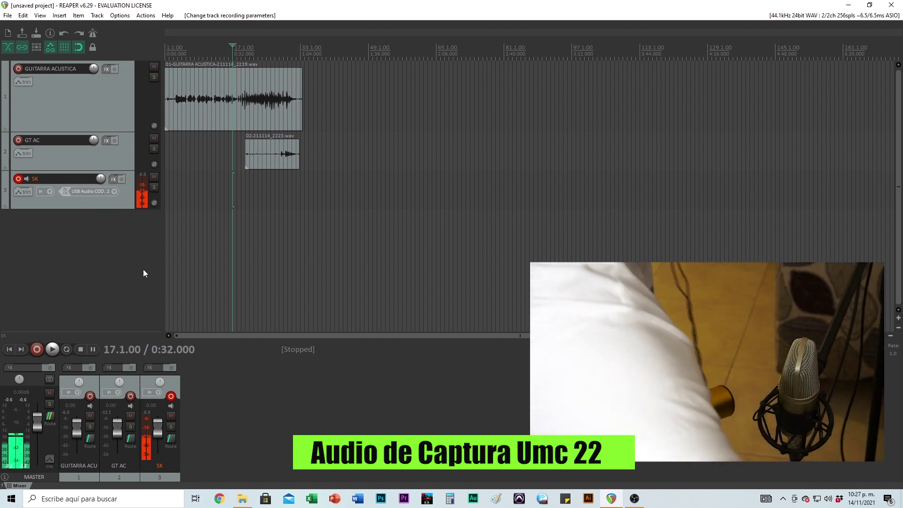
- Record a take on the SK track from bar 17 to about bar 33, save it and disarm the track
left_click(37, 349)
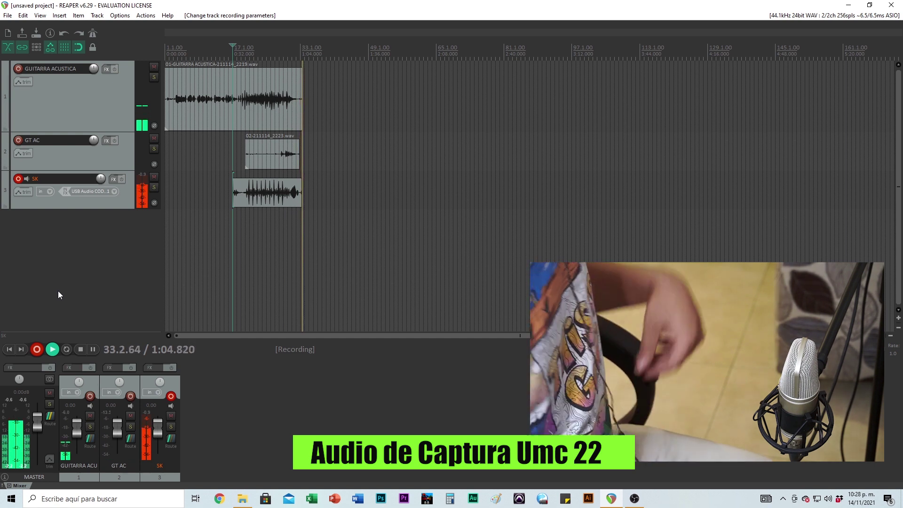
key("space")
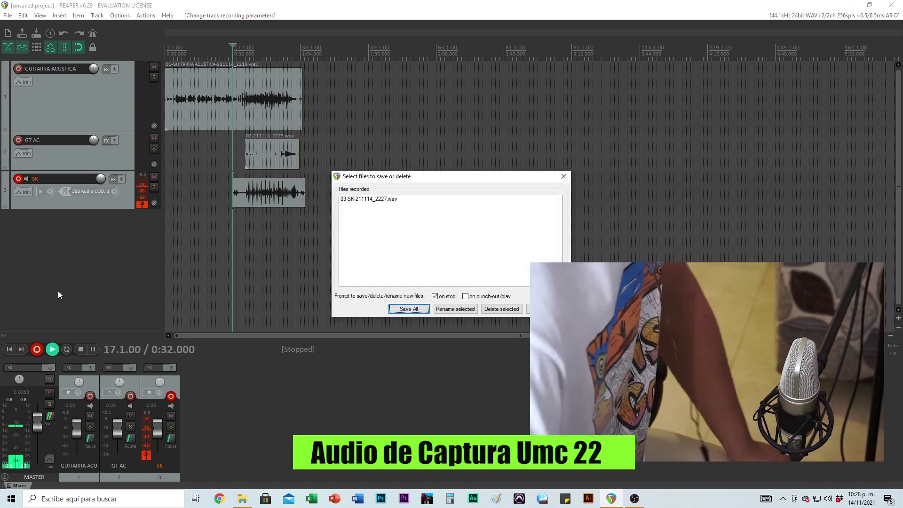
left_click(425, 313)
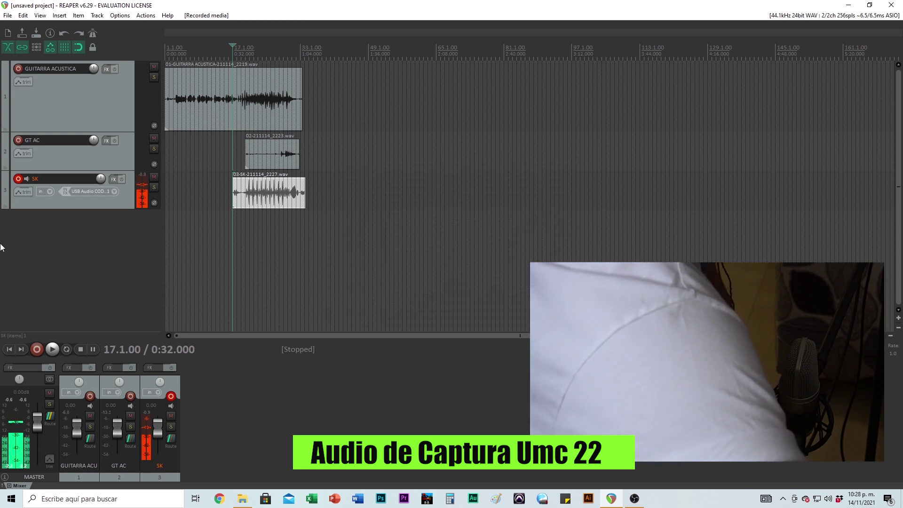
left_click(18, 183)
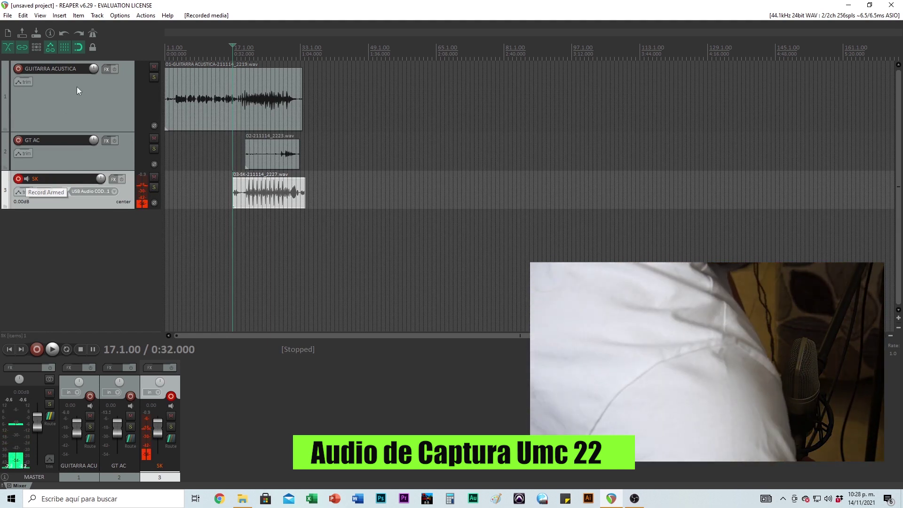
left_click(18, 179)
- Add a fourth track below SK, arm it for recording and name it VOXX
double_click(32, 231)
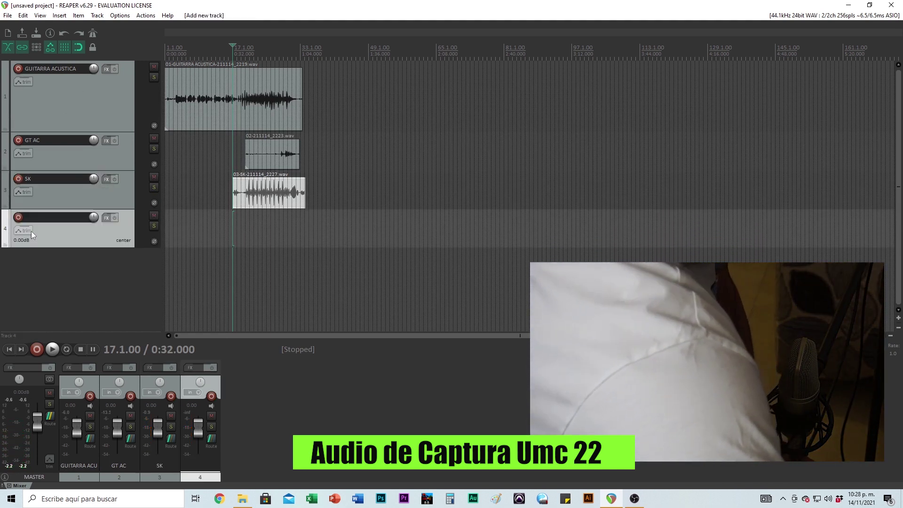
left_click(19, 217)
double_click(40, 218)
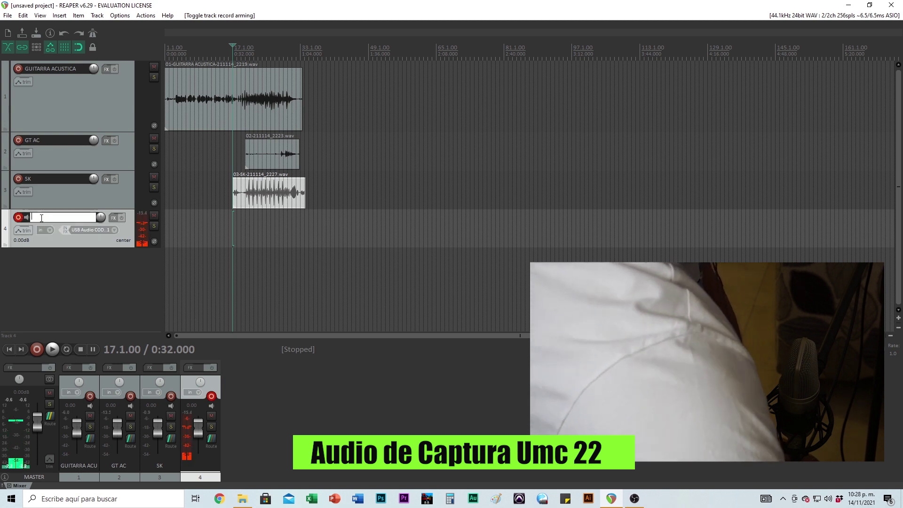
type("VOXX")
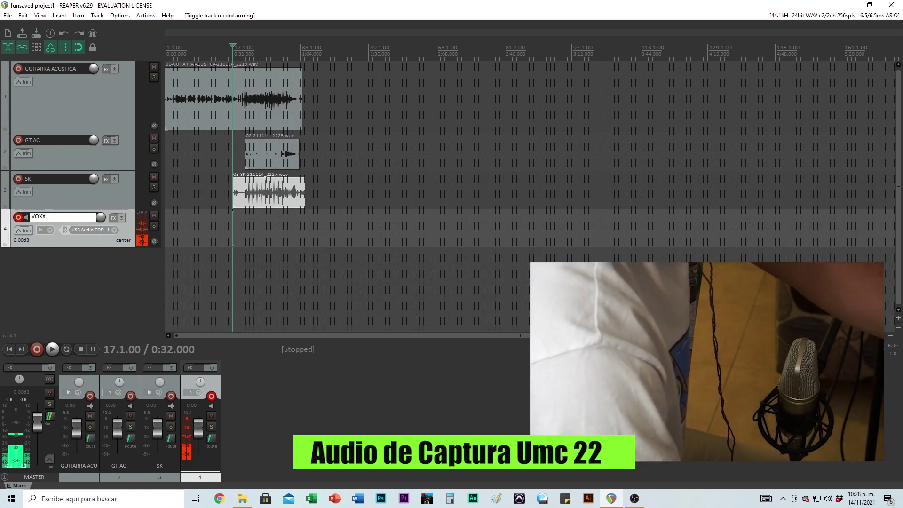
left_click(58, 301)
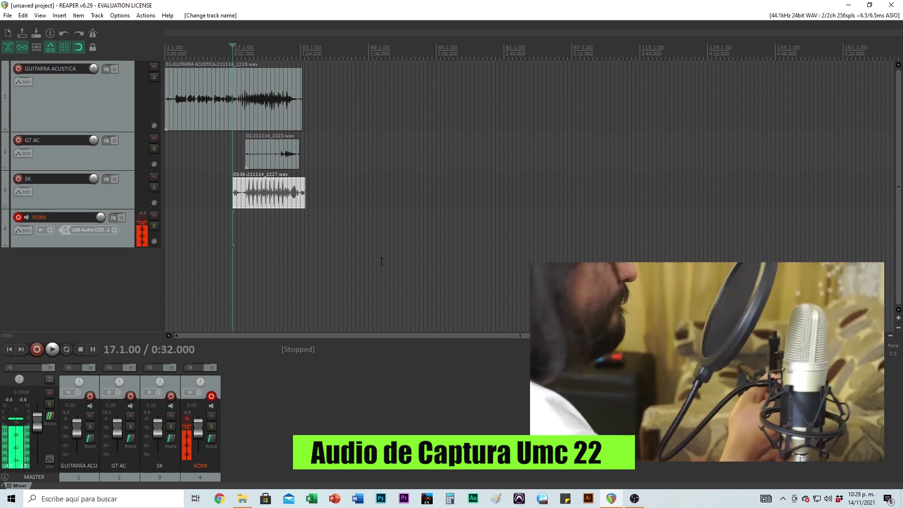
- Record a vocal take on the VOXX track from bar 17 to about bar 32, save it and disarm the track
left_click(36, 349)
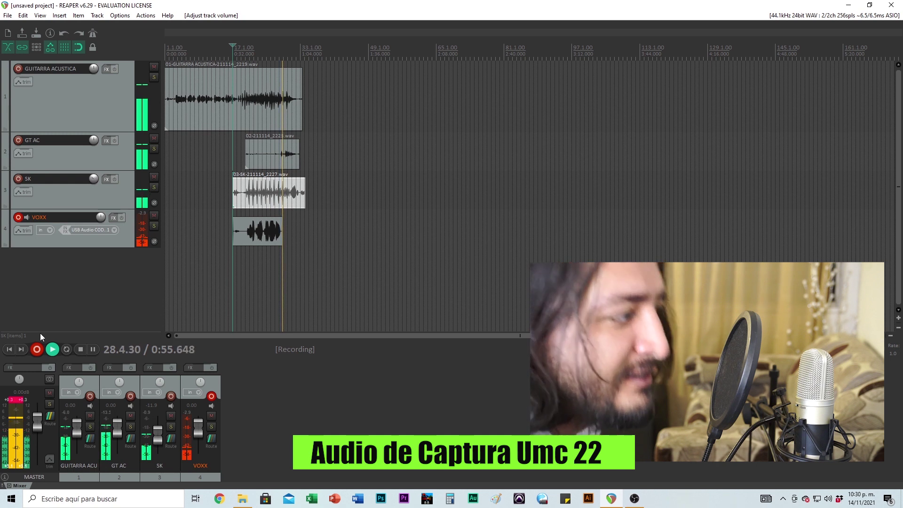
key("space")
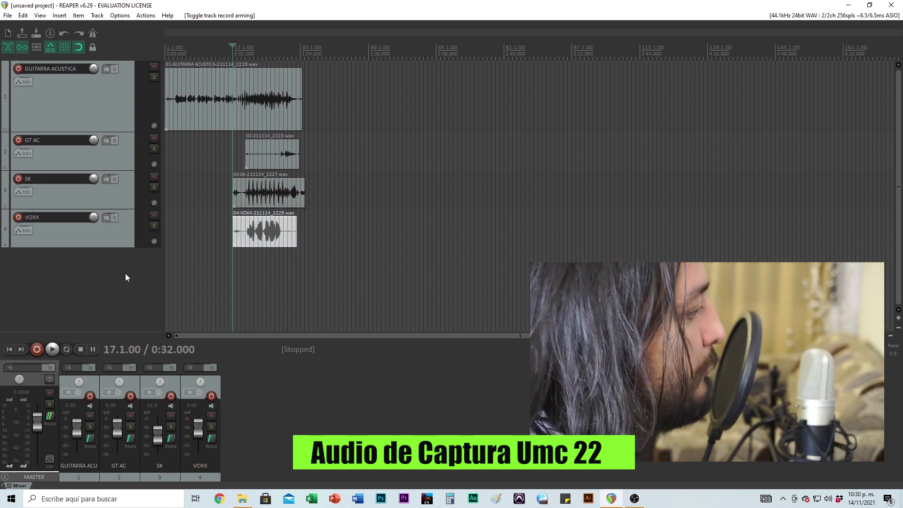
- Add a fifth track below VOXX, arm it for recording and name it CORO
double_click(79, 261)
left_click(18, 256)
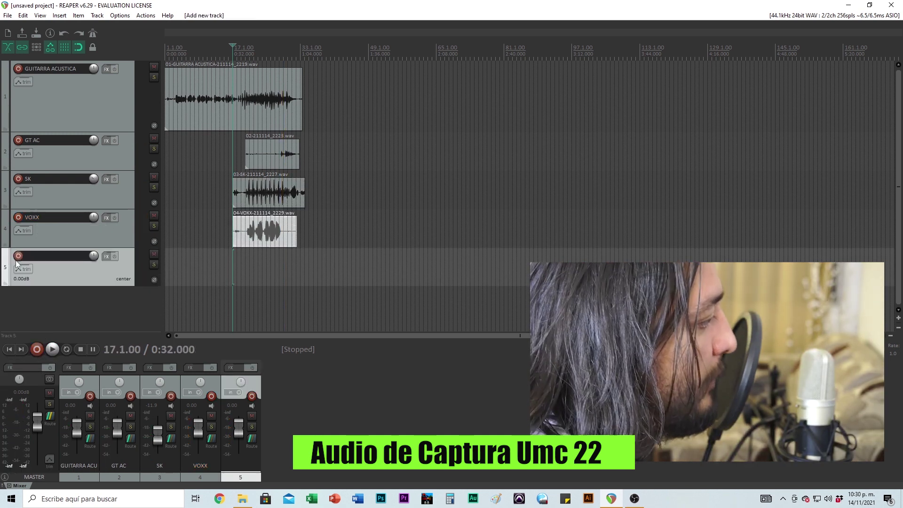
double_click(44, 256)
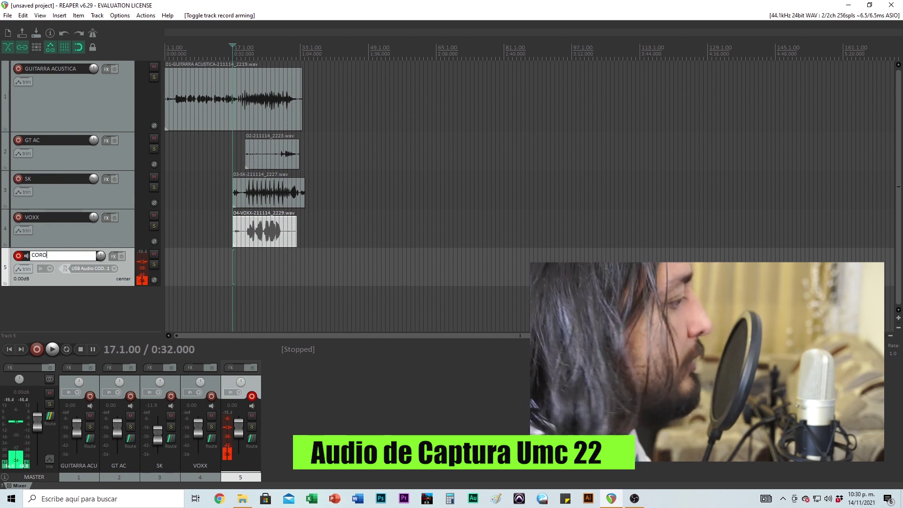
left_click(67, 305)
left_click(100, 270)
mouse_move(145, 280)
left_click(47, 294)
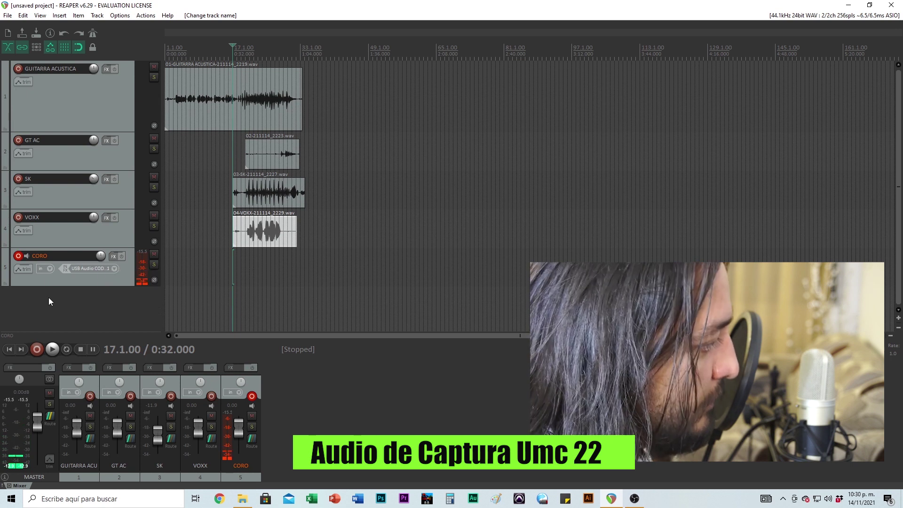
- Reduce the GUITARRA ACUSTICA track's height and record a take on the CORO track from bar 17 to about bar 30
left_click_drag(77, 132, 77, 98)
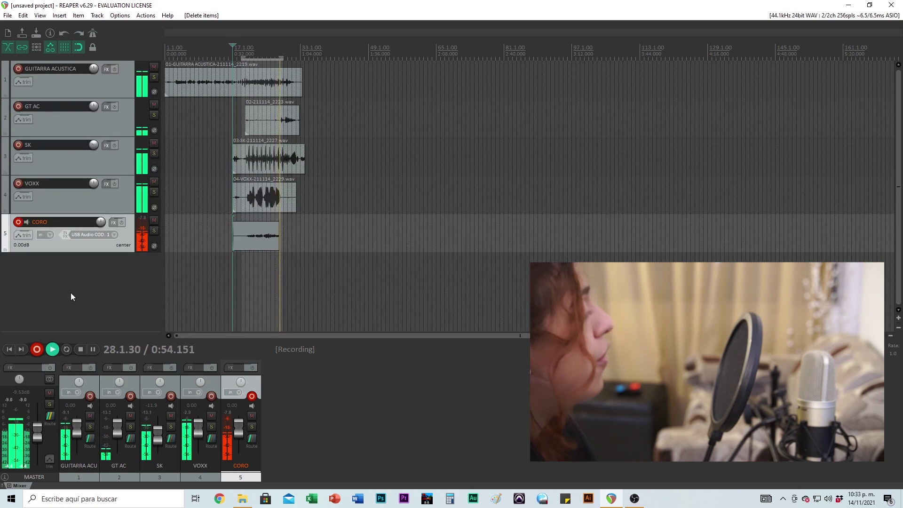
key("space")
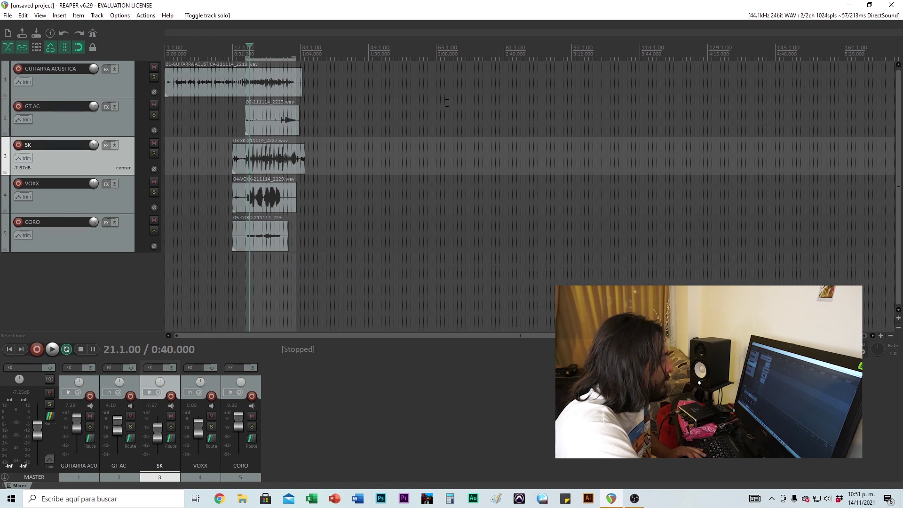
- Play the full mix from bar 21, and audition the GUITARRA ACUSTICA and GT AC tracks soloed together and separately
key("space")
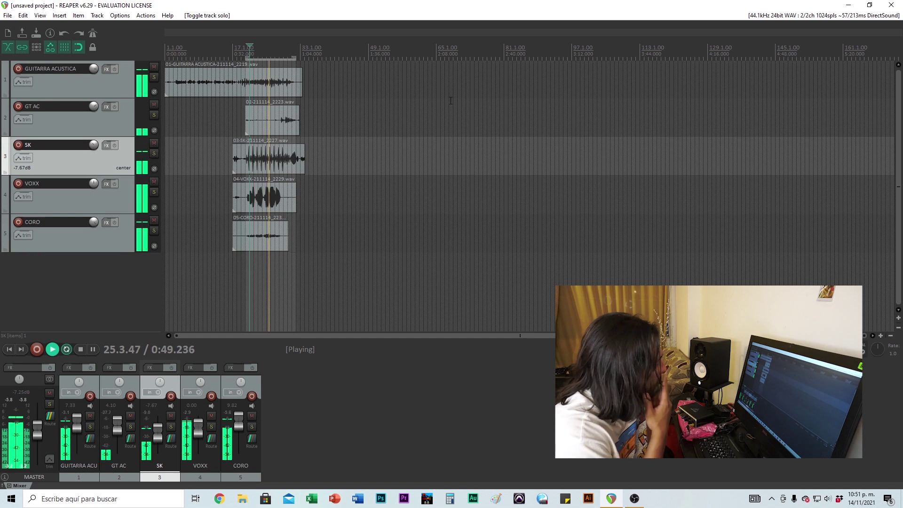
key("space")
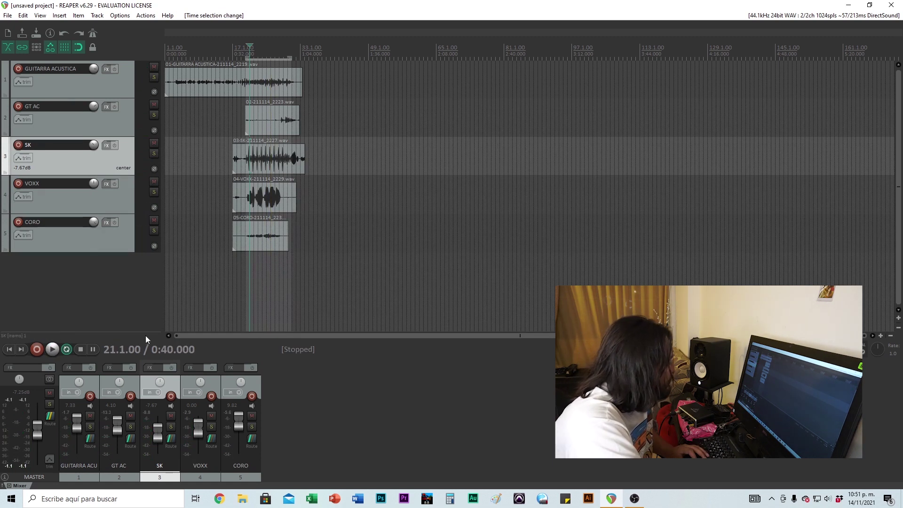
left_click(90, 426)
key("space")
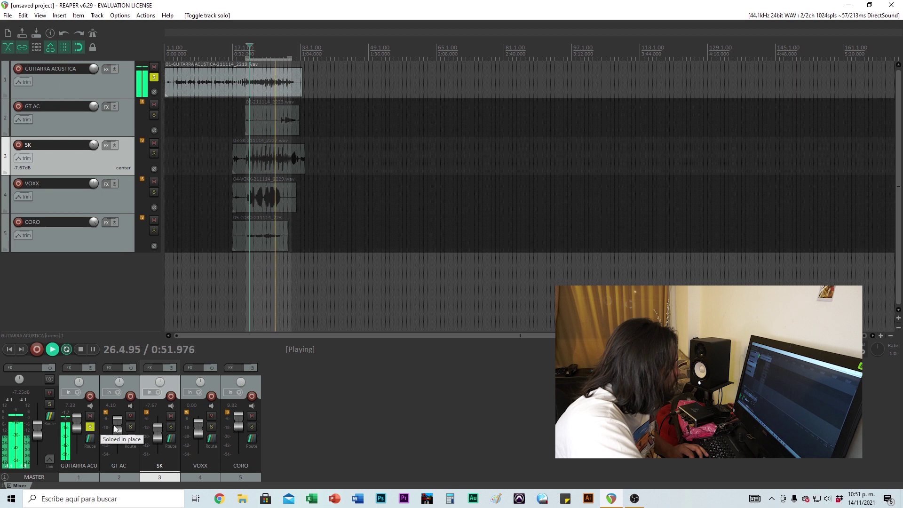
left_click(130, 426)
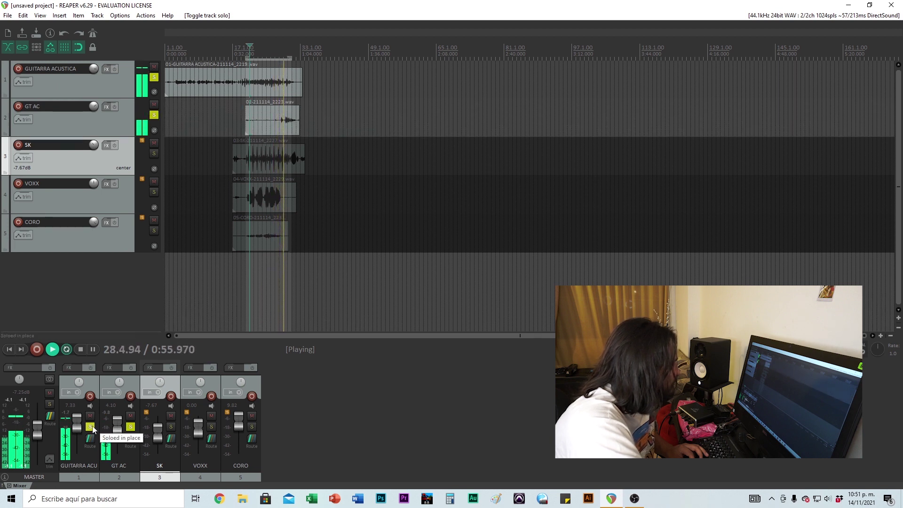
left_click(90, 427)
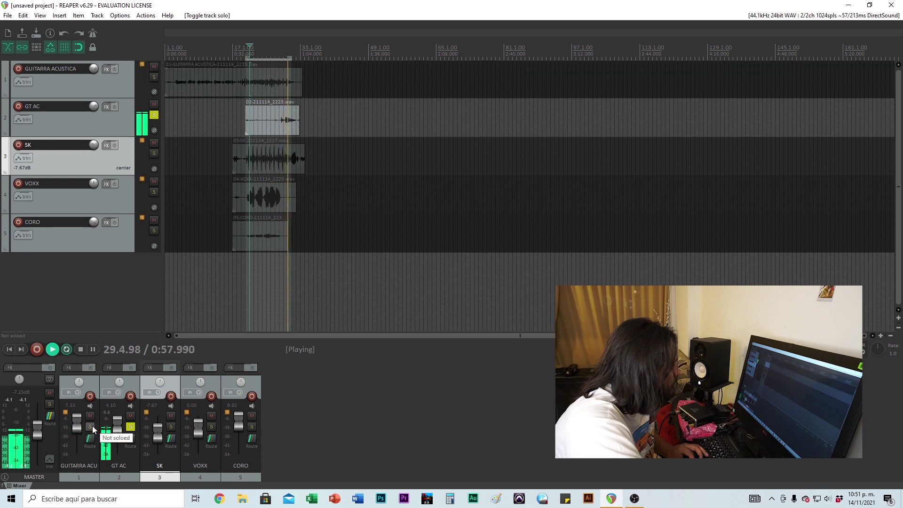
left_click(91, 427)
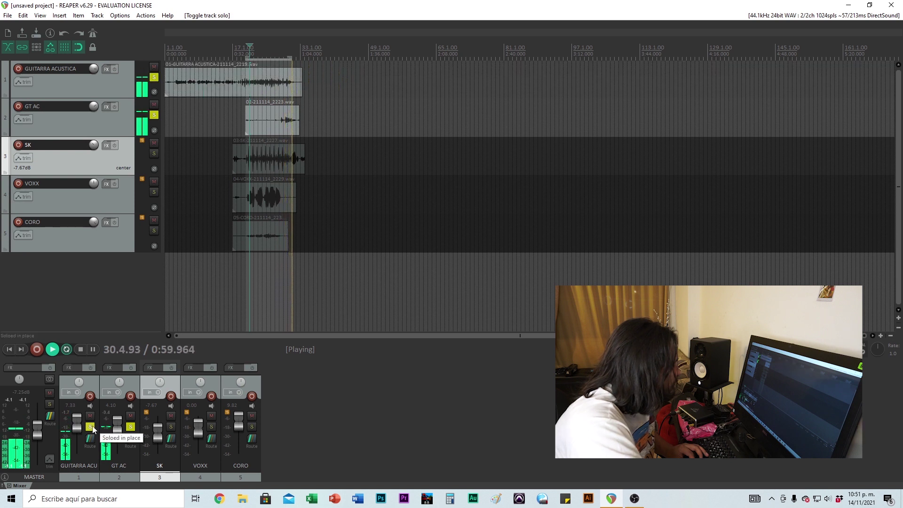
left_click(130, 426)
left_click(92, 426)
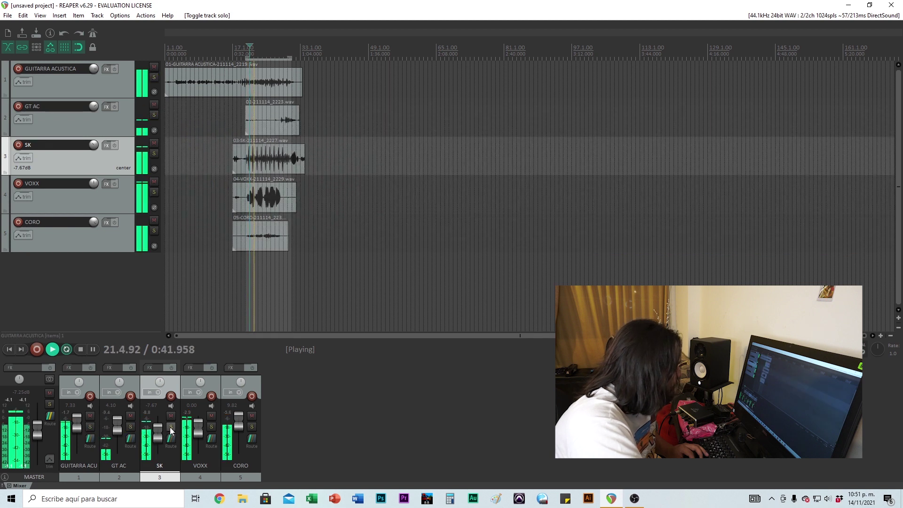
- Audition the VOXX track and the CORO track each in solo during playback, clearing each solo
left_click(215, 427)
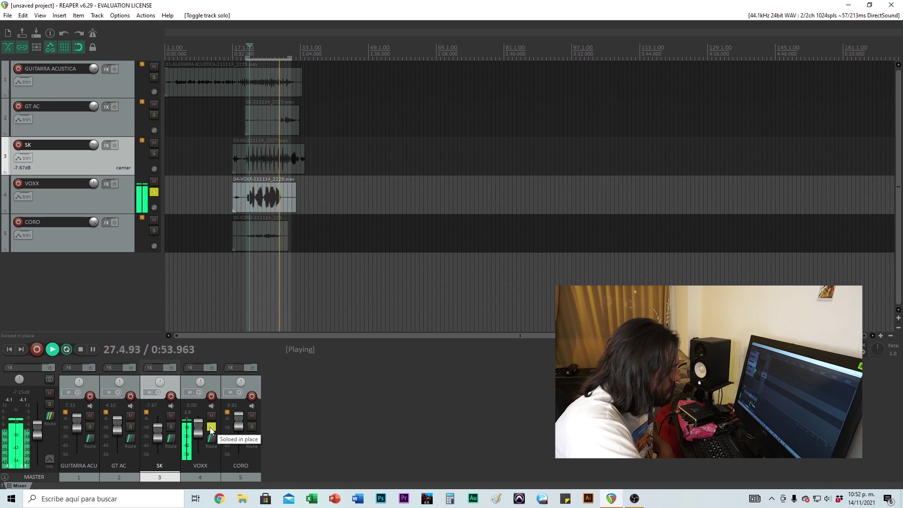
left_click(211, 427)
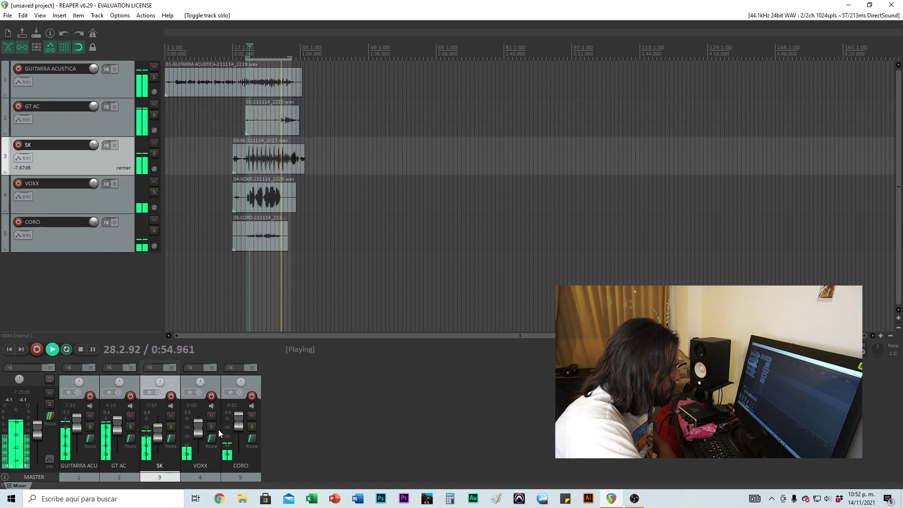
left_click(251, 427)
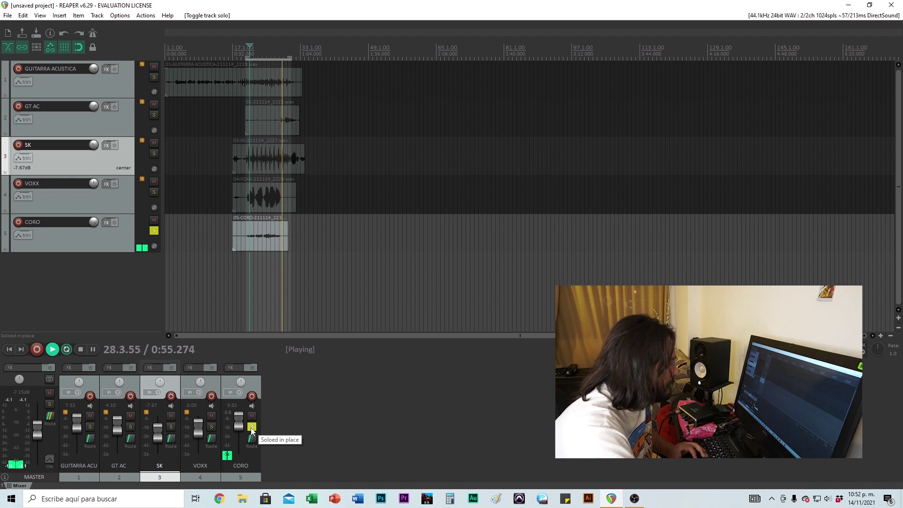
left_click(252, 428)
- Restart playback from bar 21, audition the SK track in solo, clear its solo and stop playback
key("space")
key("space")
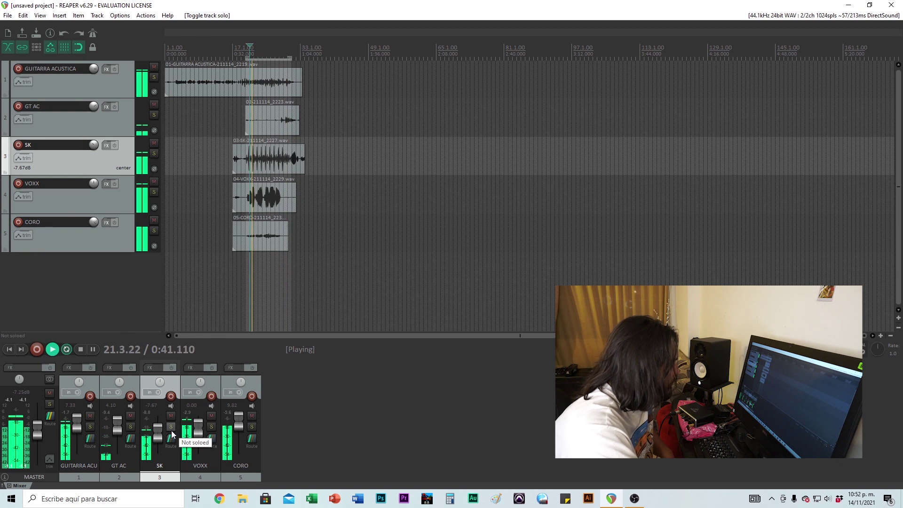
left_click(171, 427)
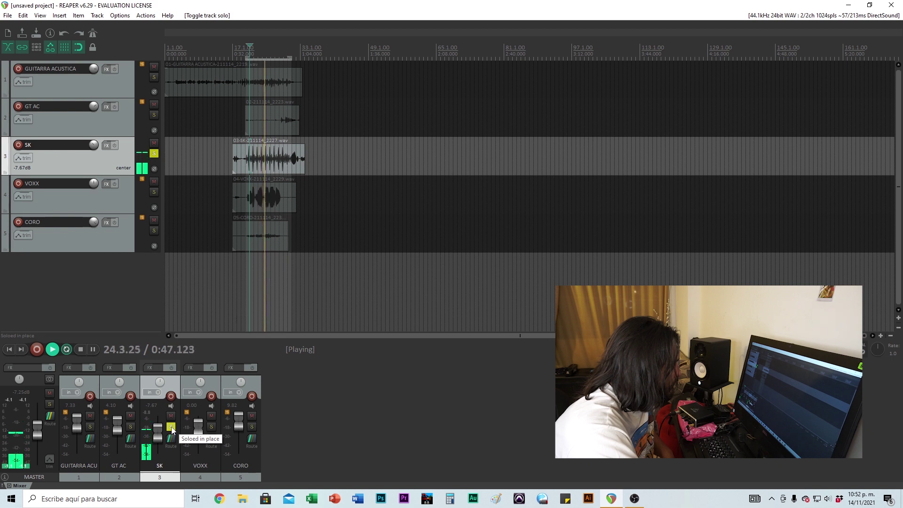
left_click(171, 427)
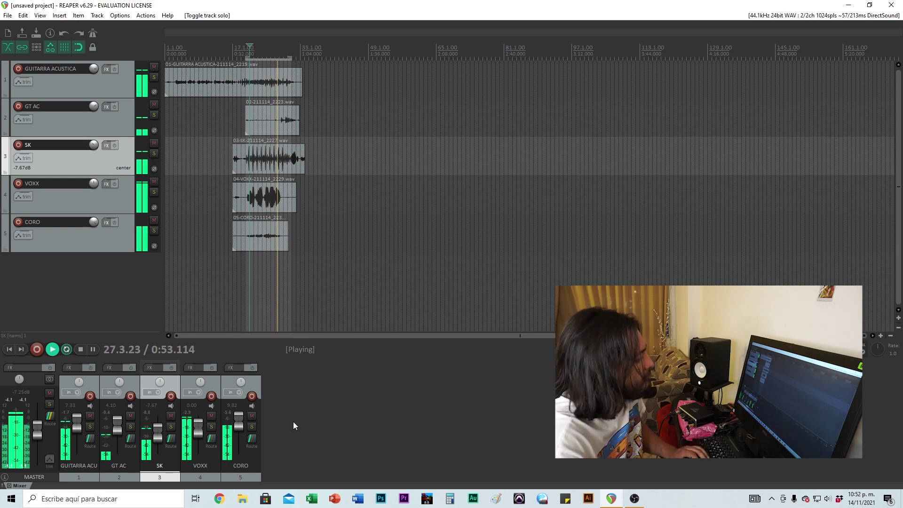
key("space")
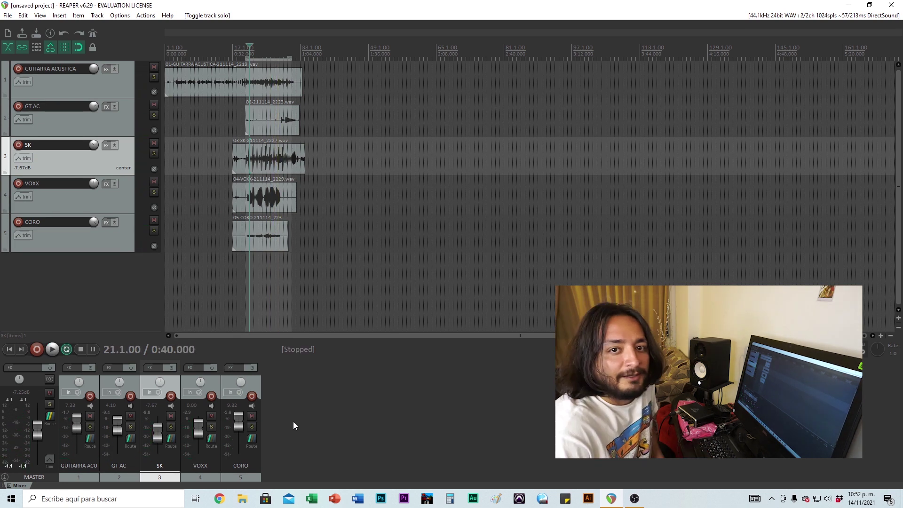